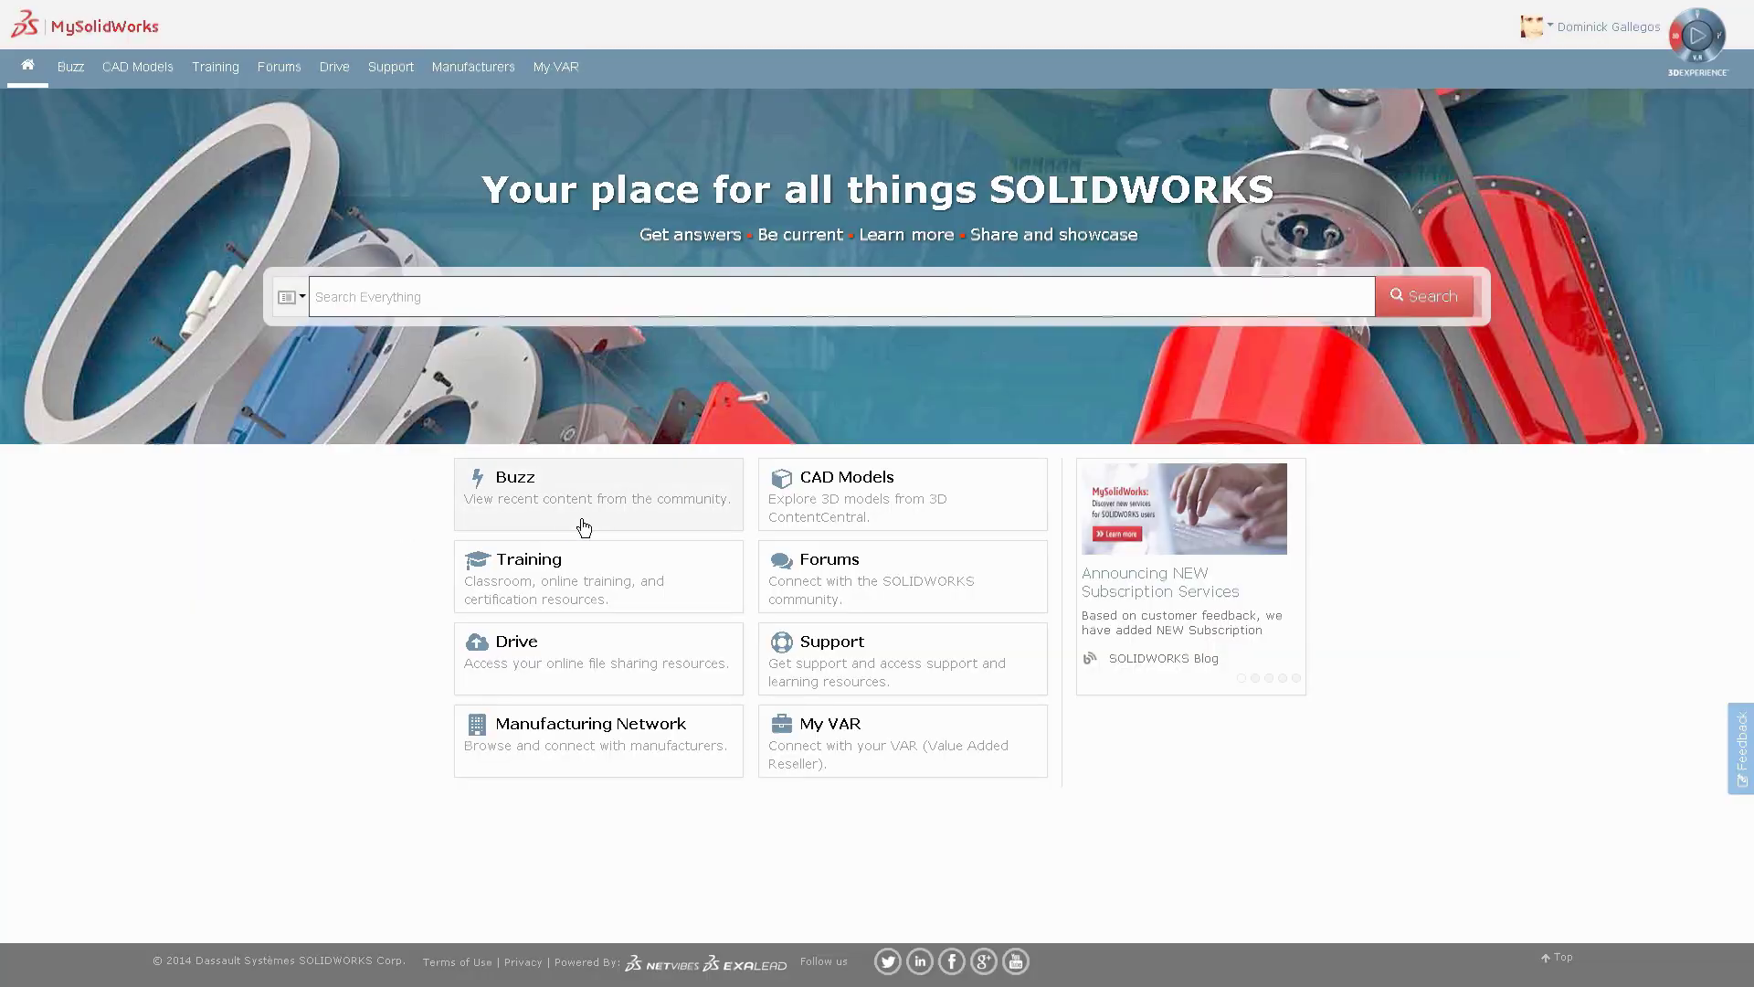
# Step: View the Buzz feed, search What's New in SOLIDWORKS 2015, then browse the Training catalog
pyautogui.click(593, 527)
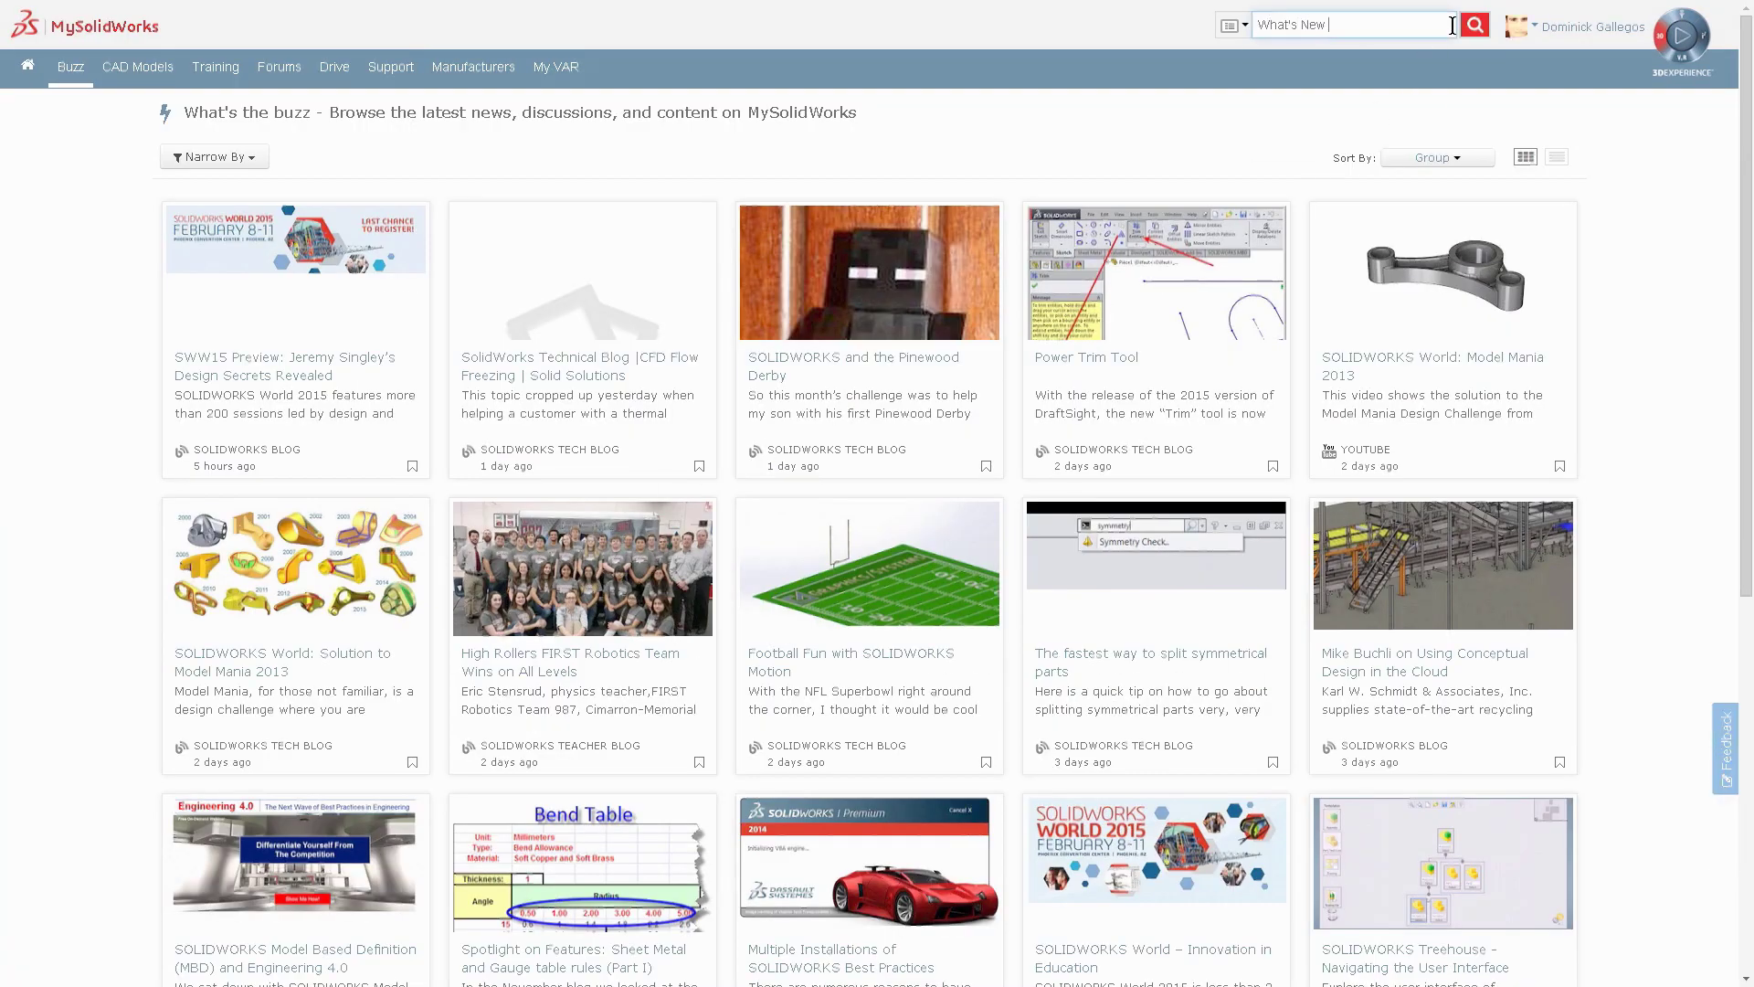
pyautogui.press('Return')
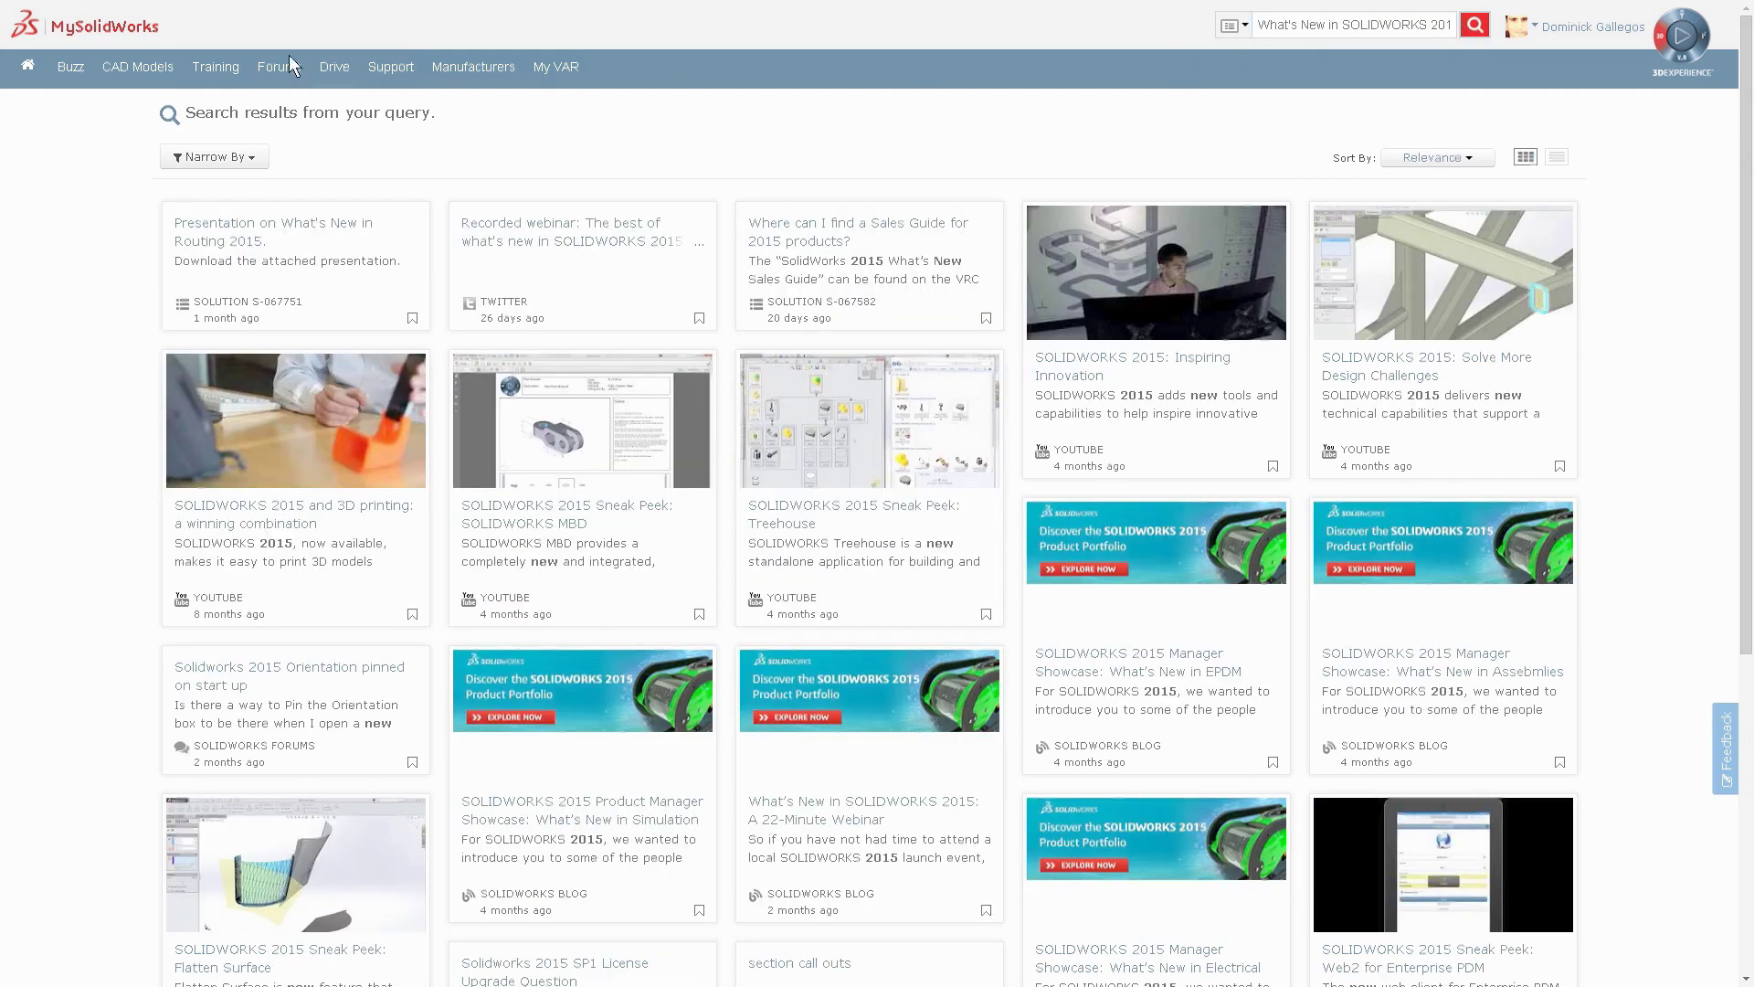
pyautogui.click(209, 77)
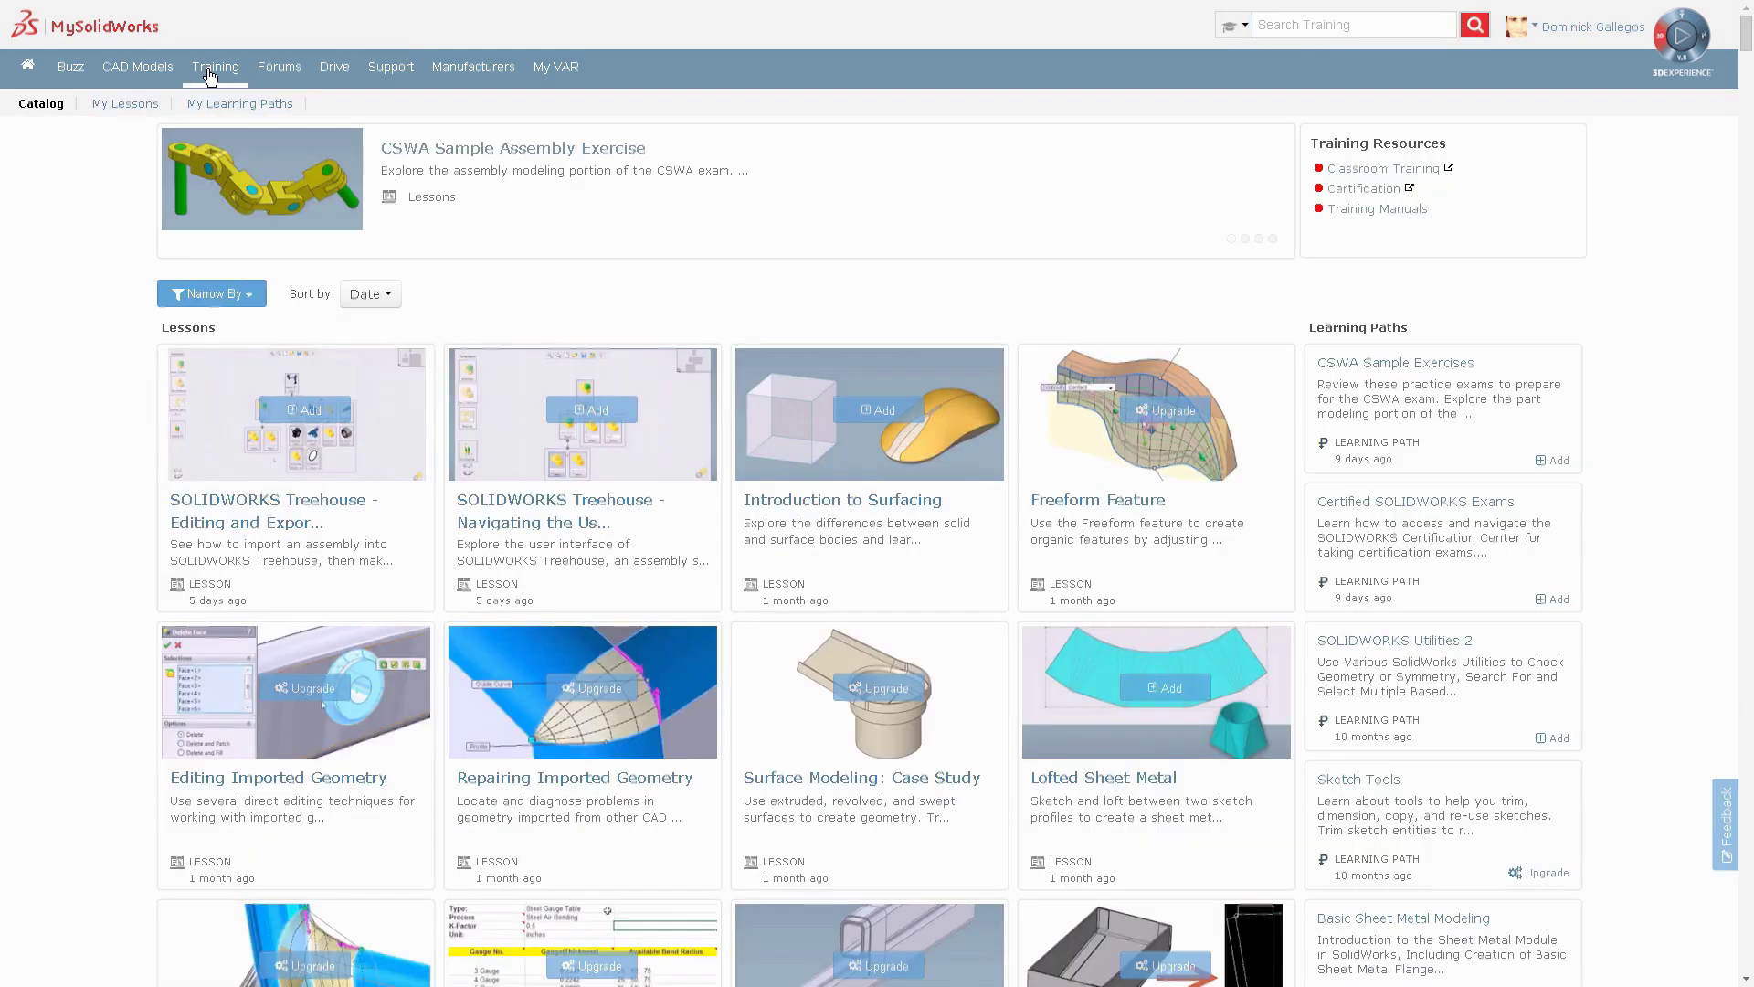
# Step: Preview Bolter 77D.EASM from the Drive's Resemin folder in eDrawings, rotating and zooming it
pyautogui.click(335, 68)
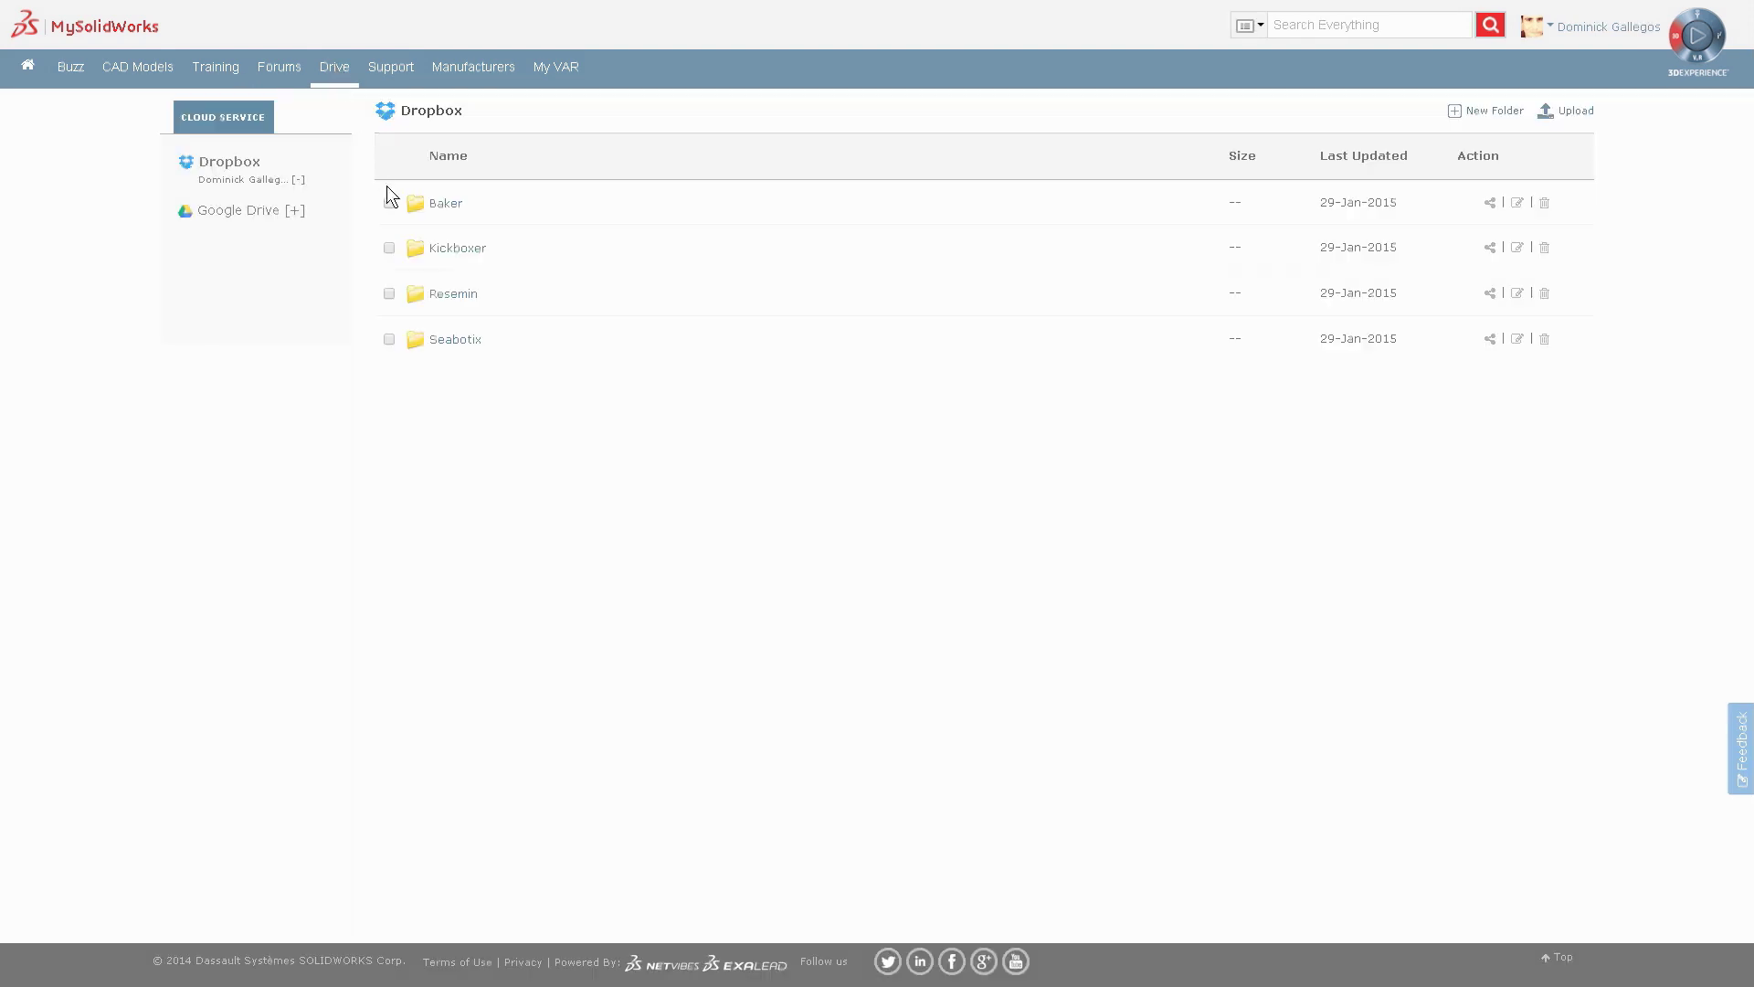
pyautogui.click(450, 301)
pyautogui.click(512, 206)
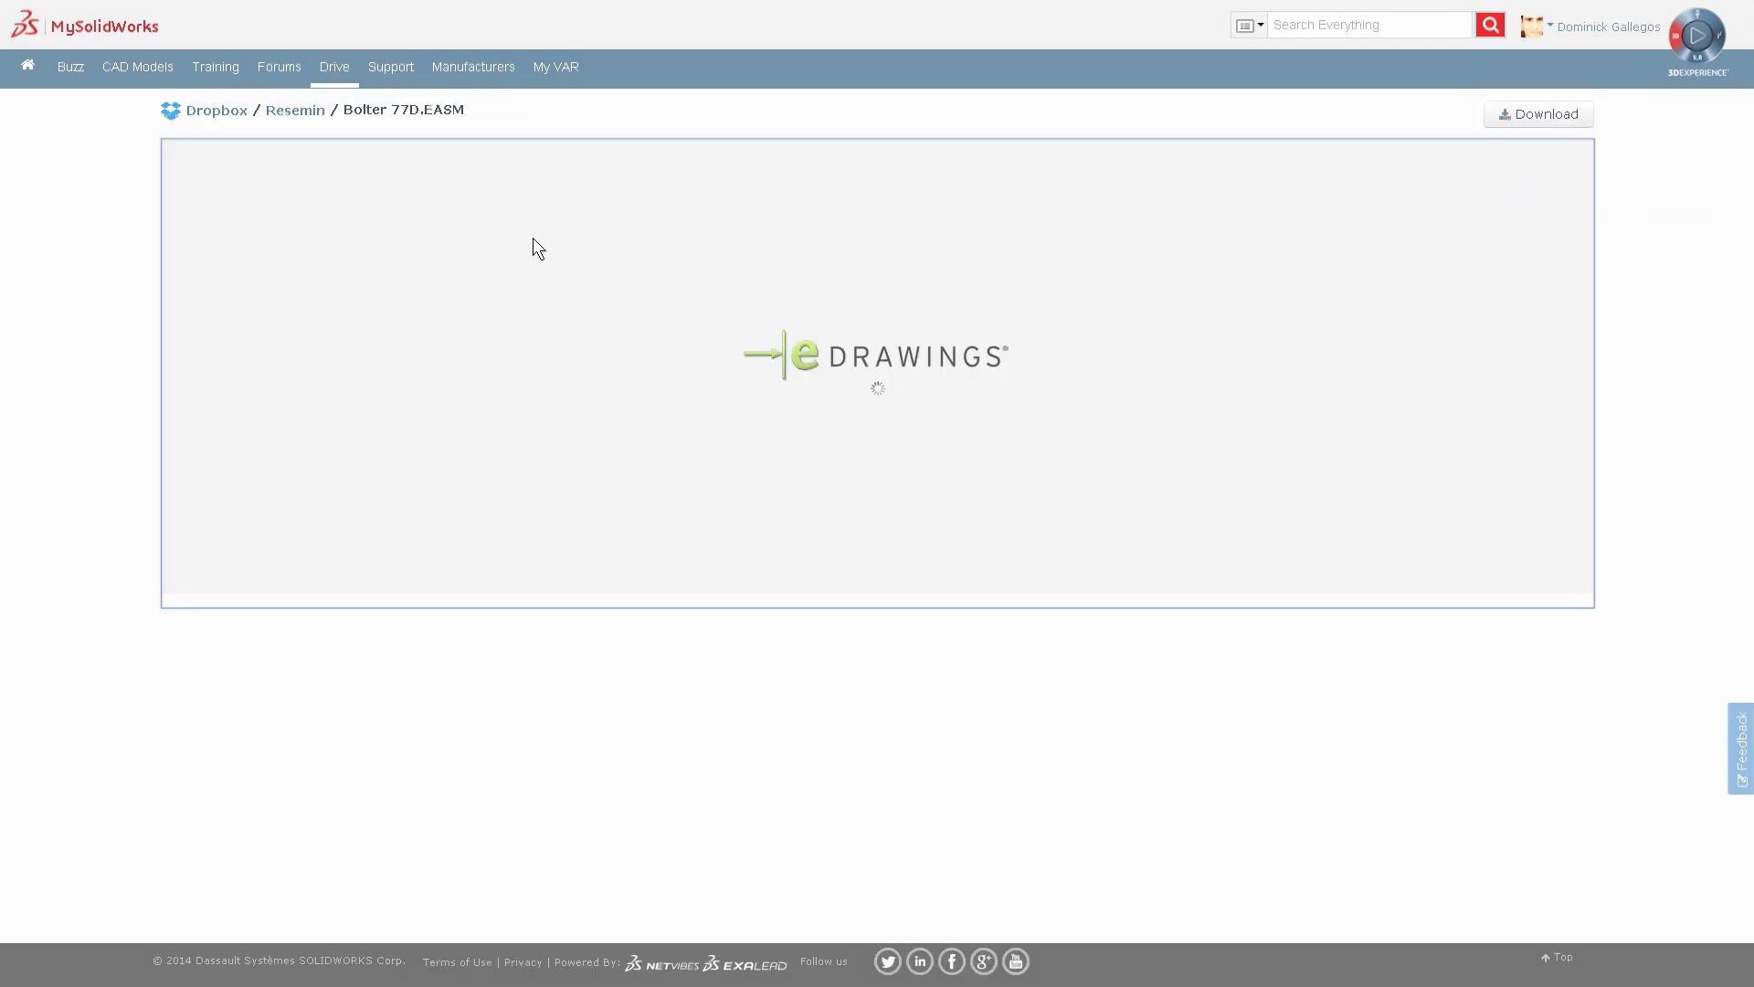
pyautogui.moveTo(427, 261); pyautogui.dragTo(518, 287)
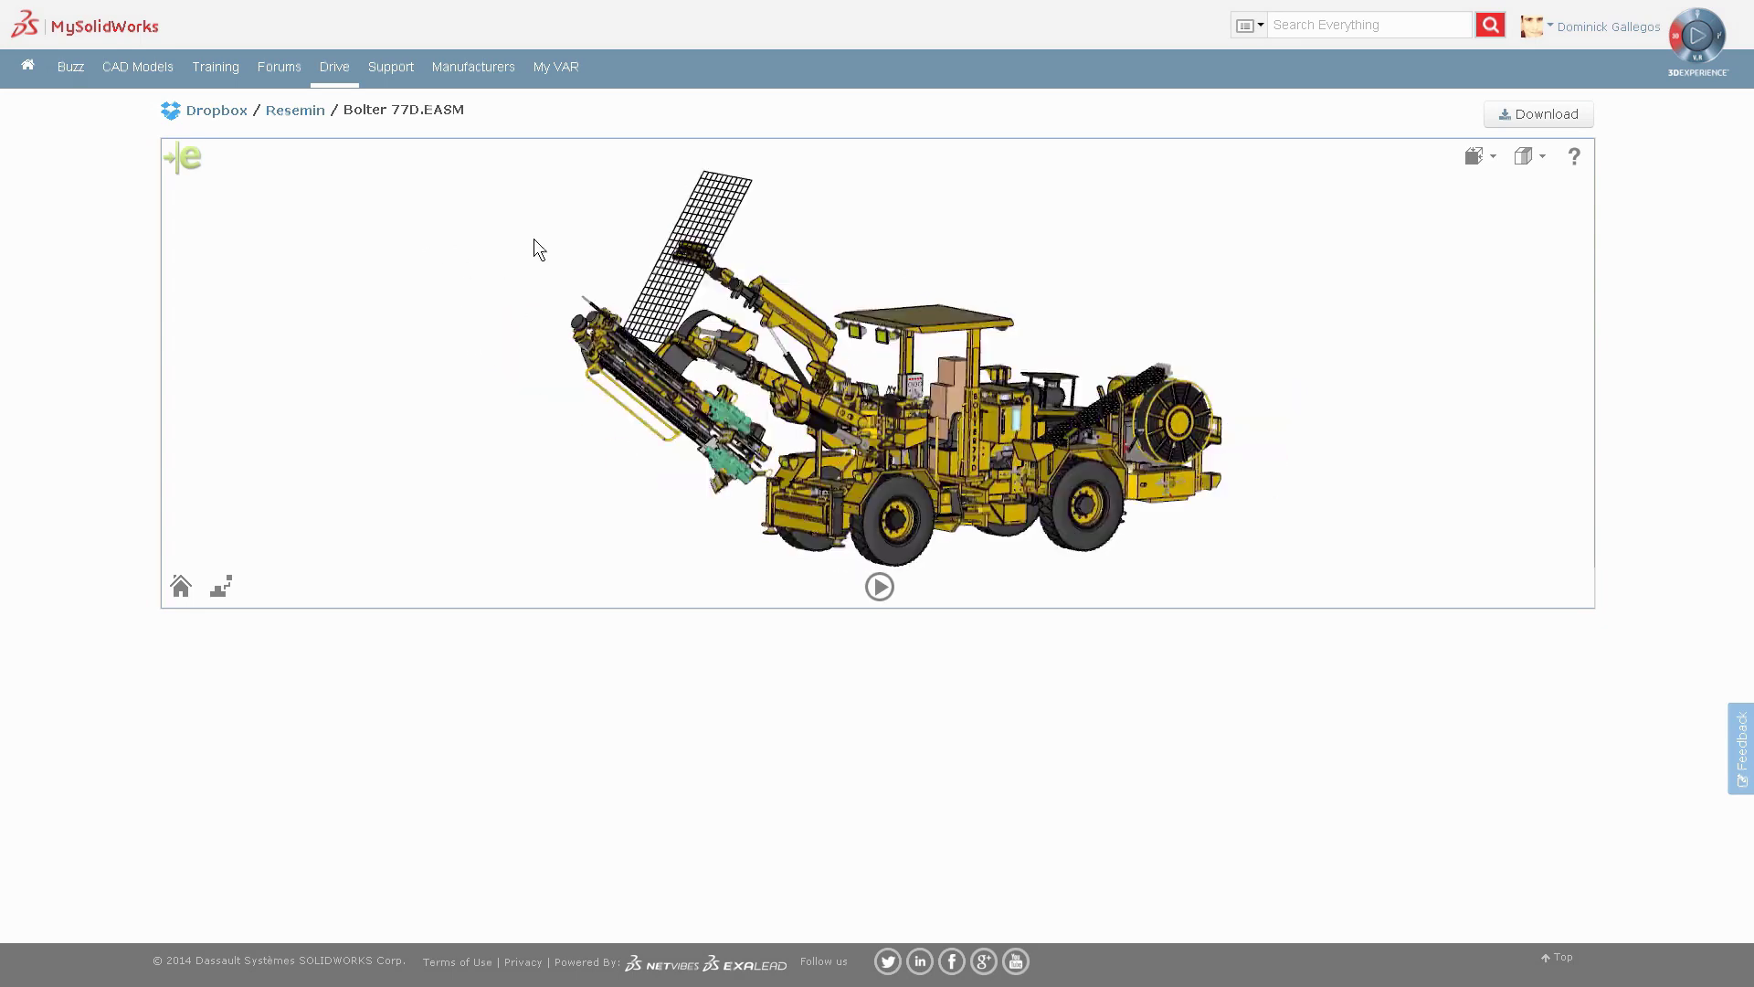
pyautogui.moveTo(222, 564); pyautogui.dragTo(223, 585)
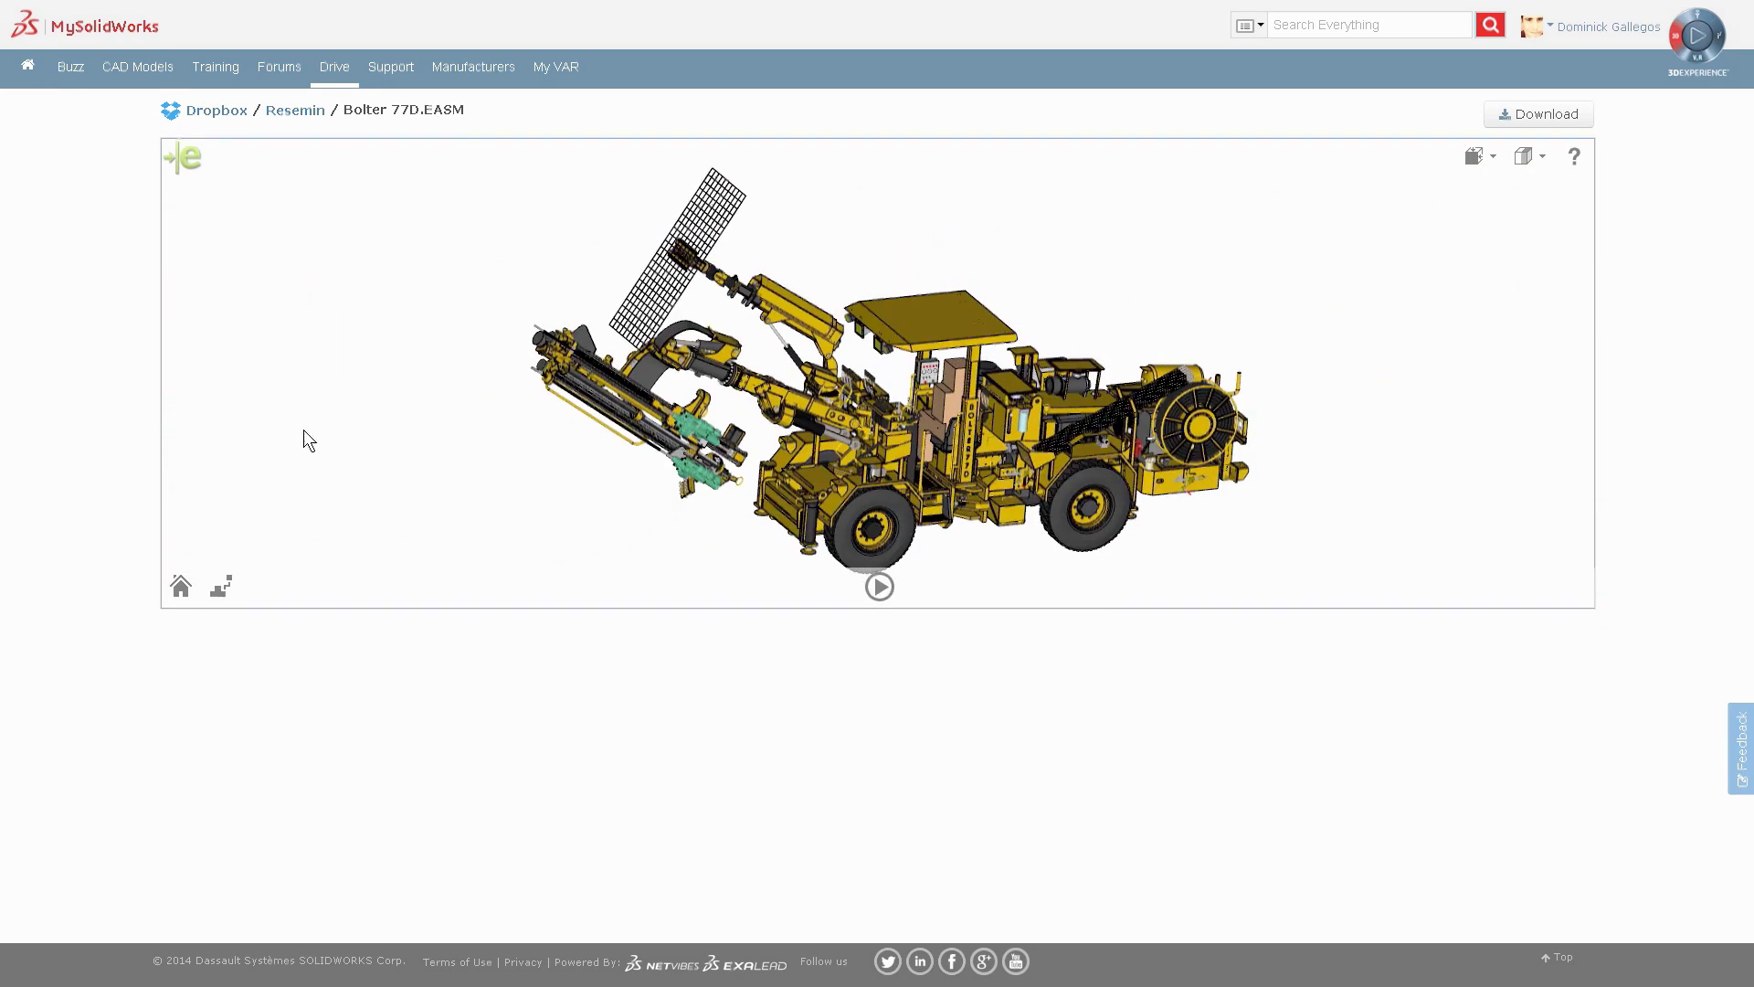
# Step: Filter the manufacturer list to Molding, view the Proto Labs profile, and return home
pyautogui.click(491, 77)
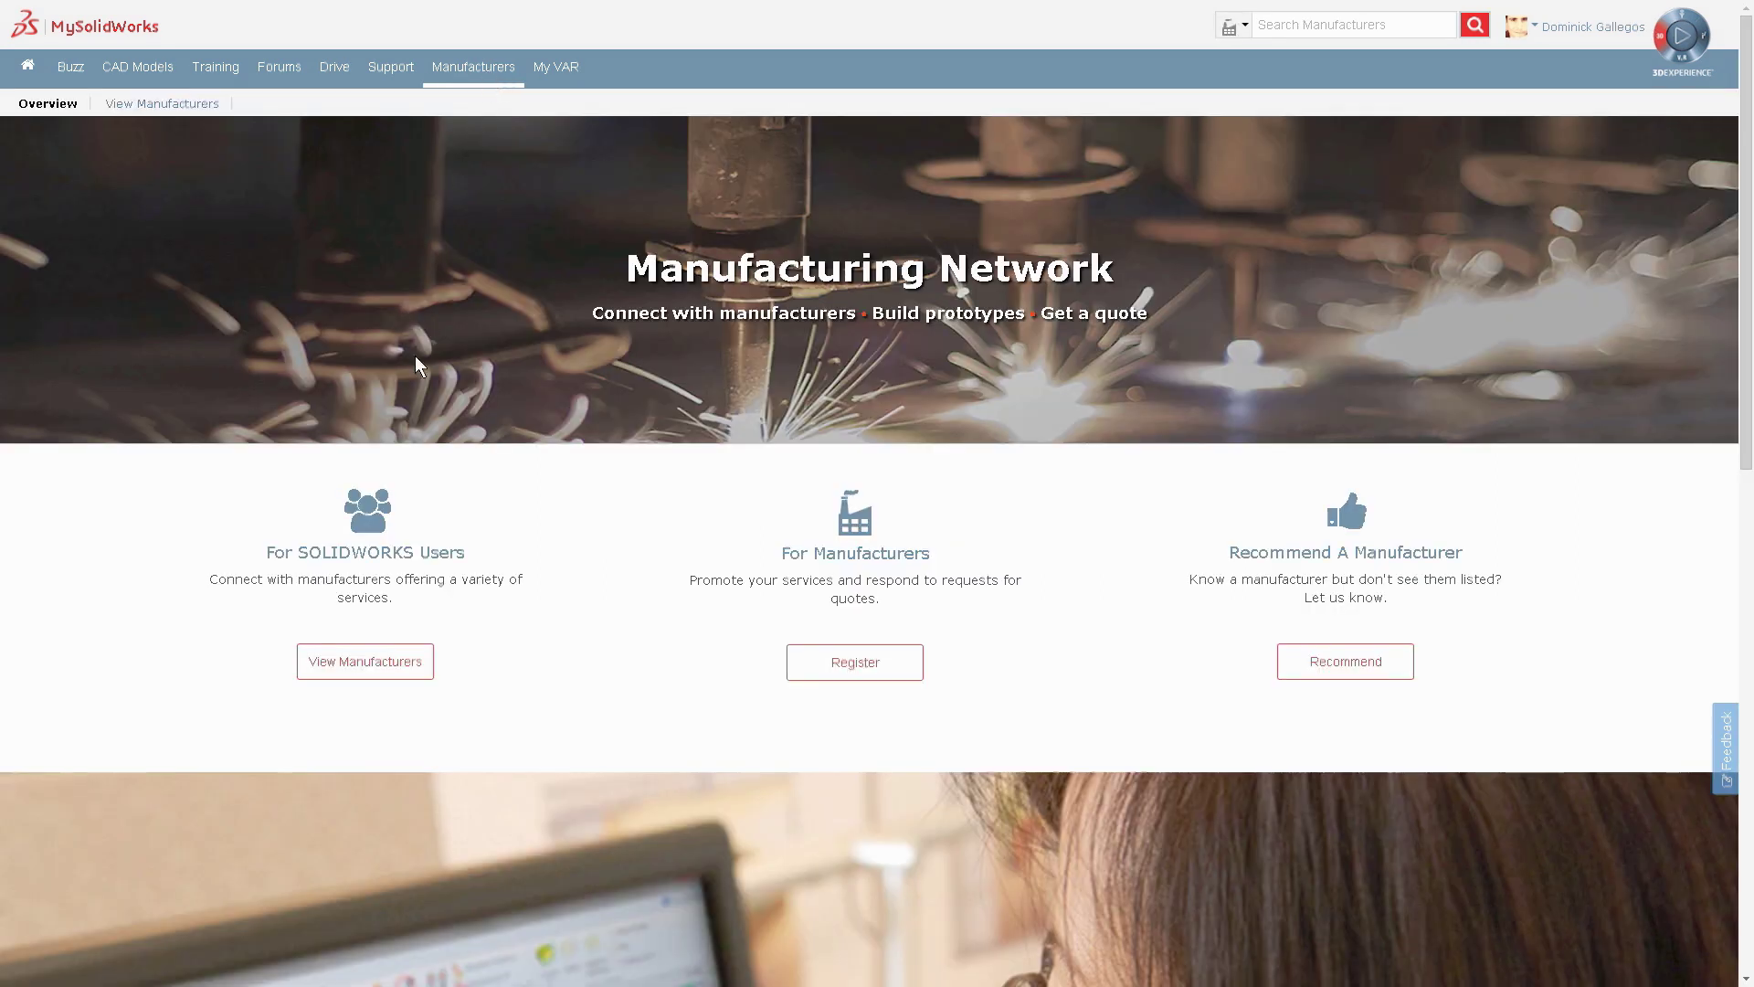
pyautogui.click(366, 661)
pyautogui.click(216, 184)
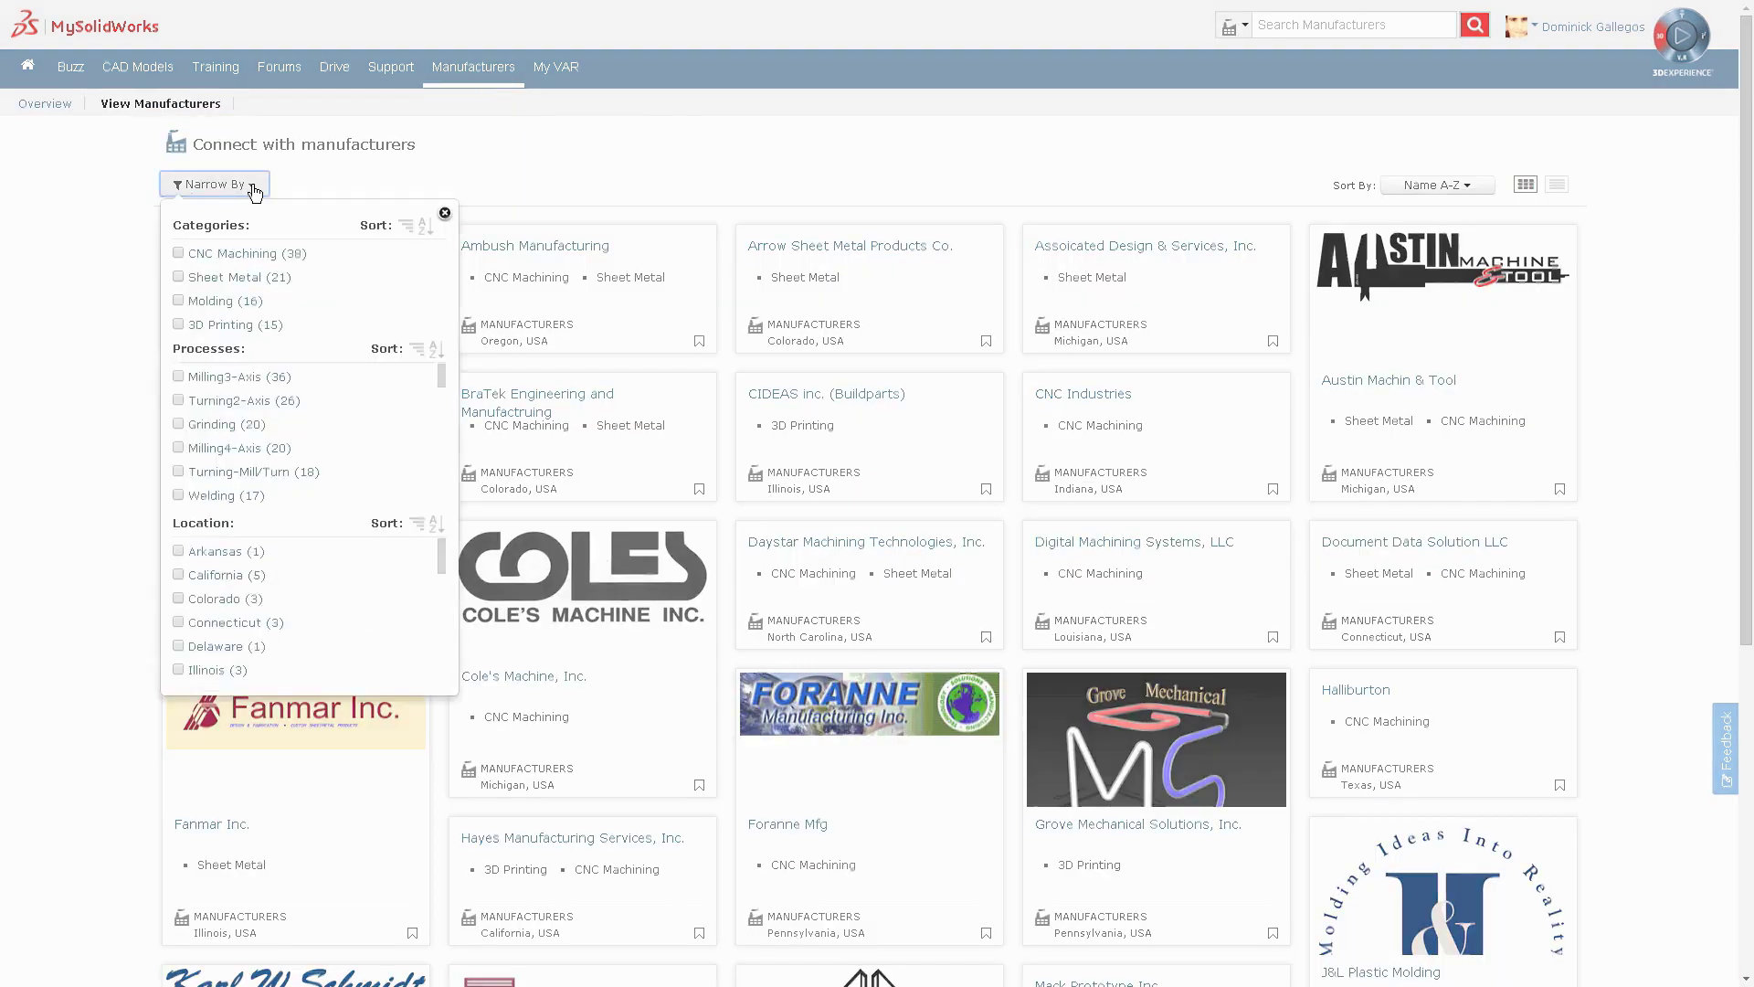
pyautogui.click(186, 320)
pyautogui.click(1405, 587)
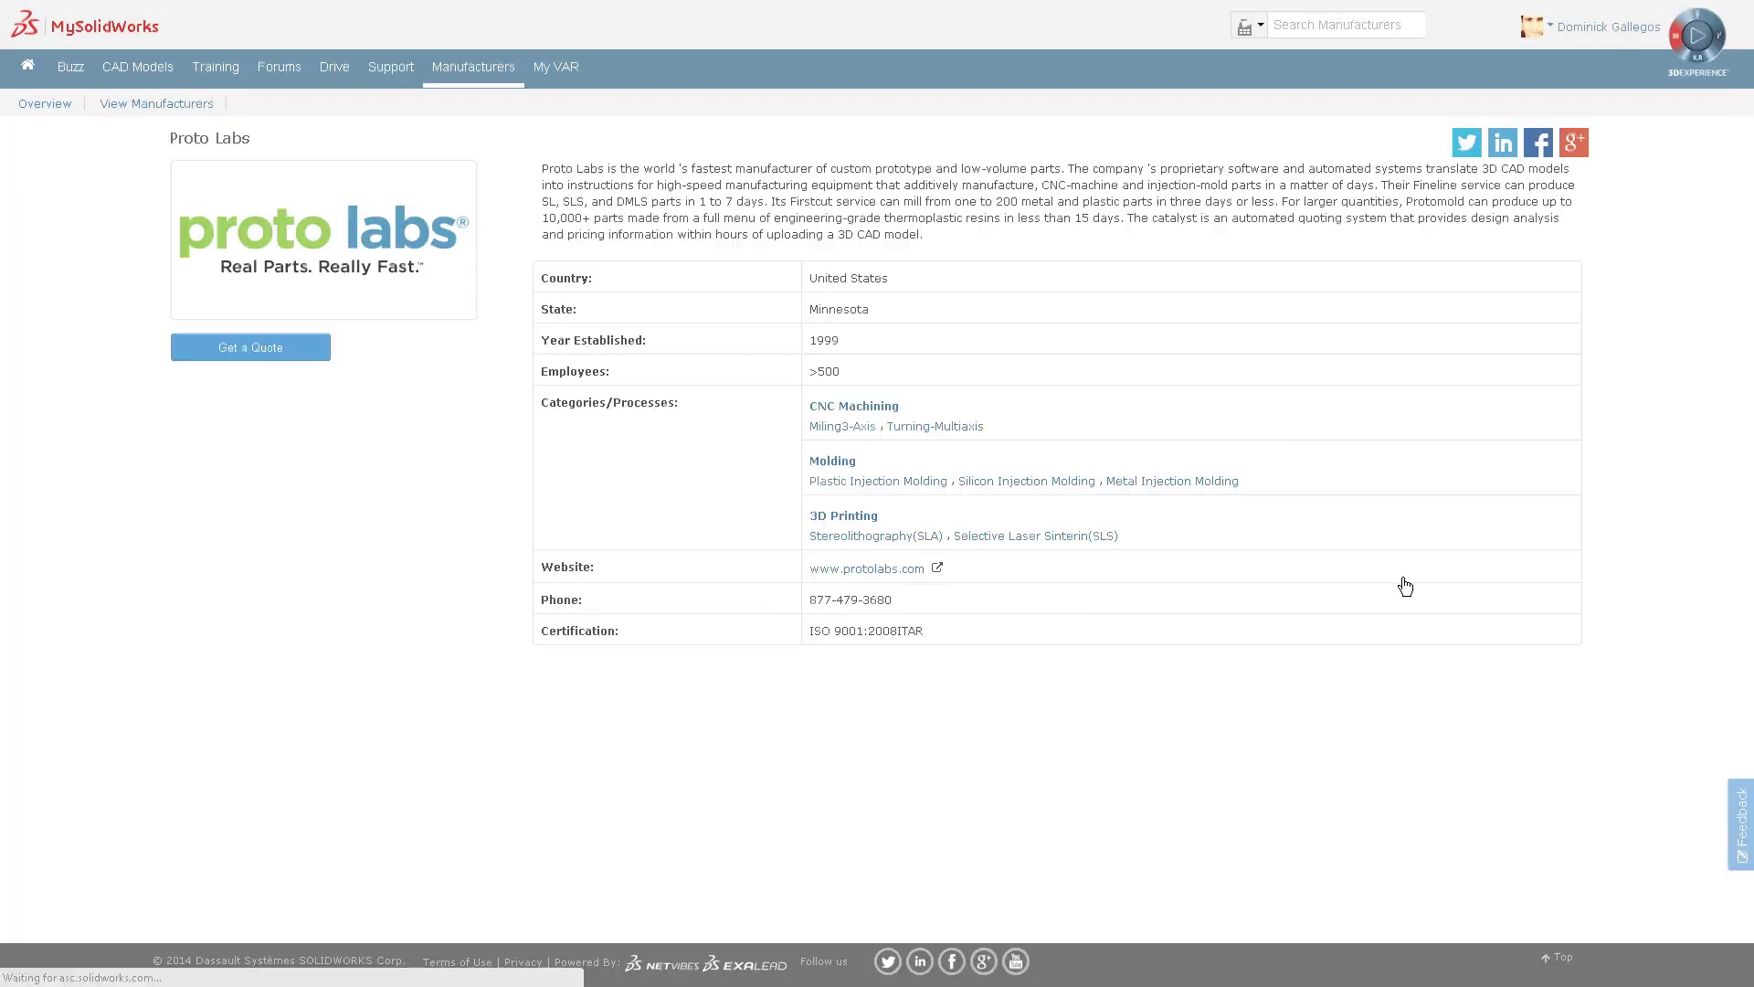
pyautogui.click(28, 69)
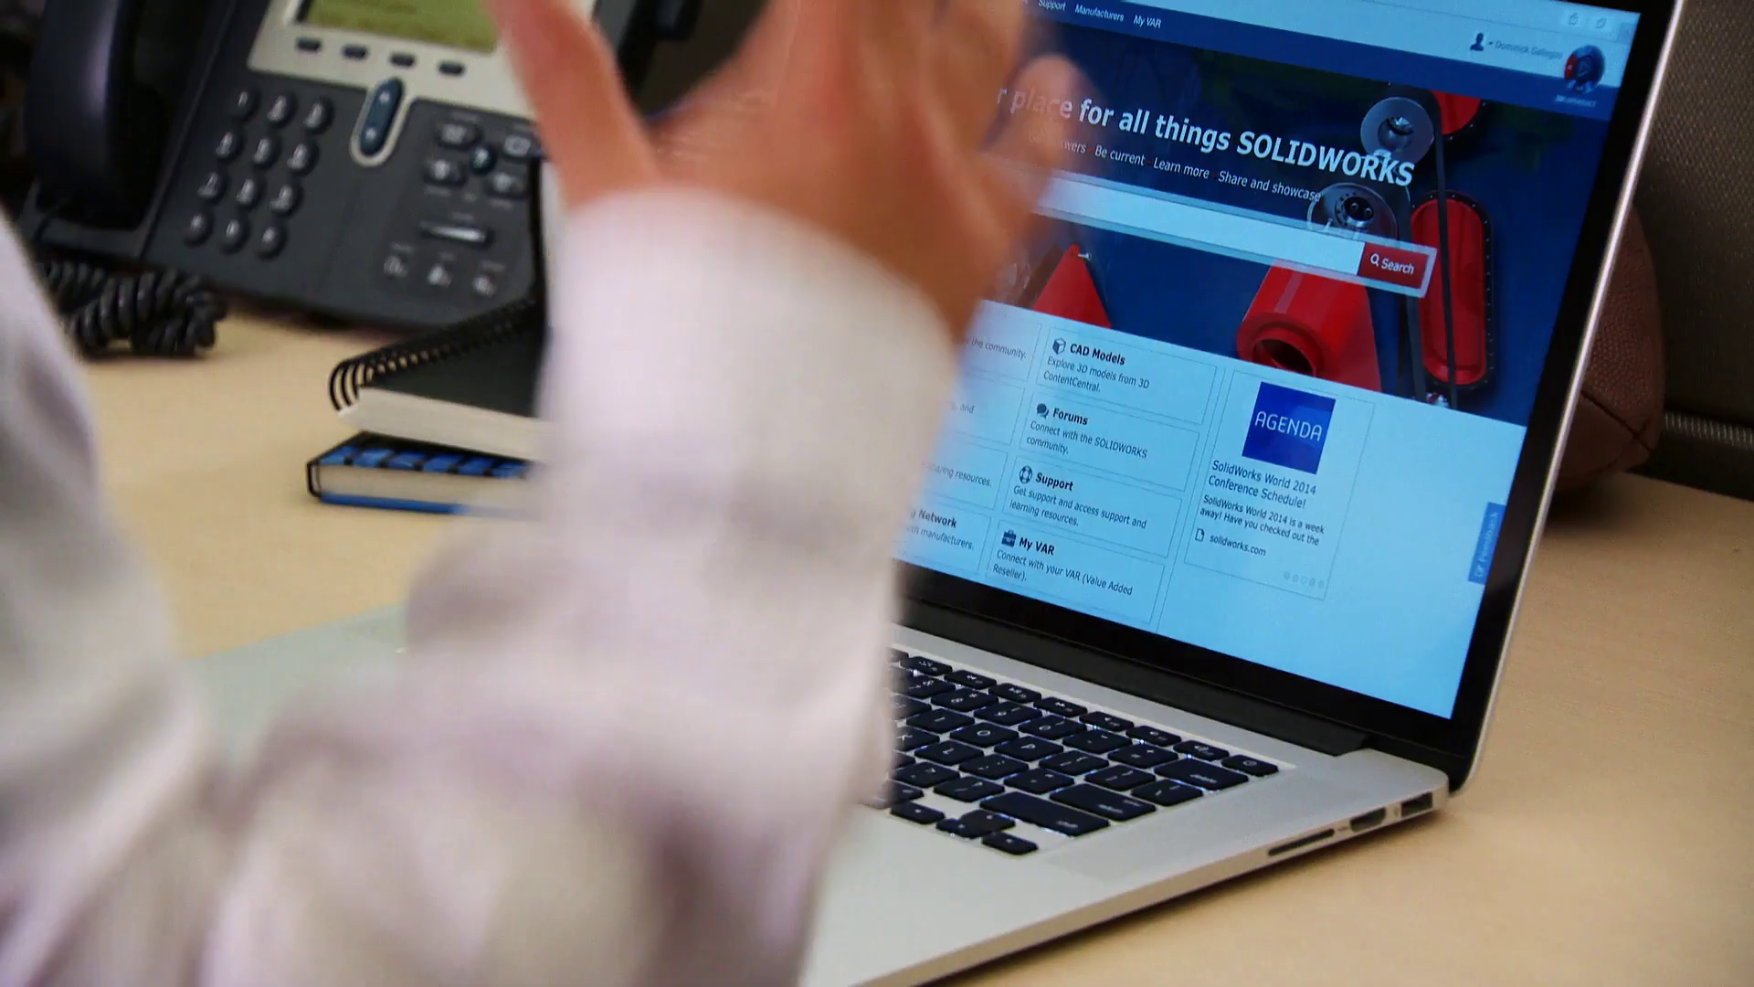